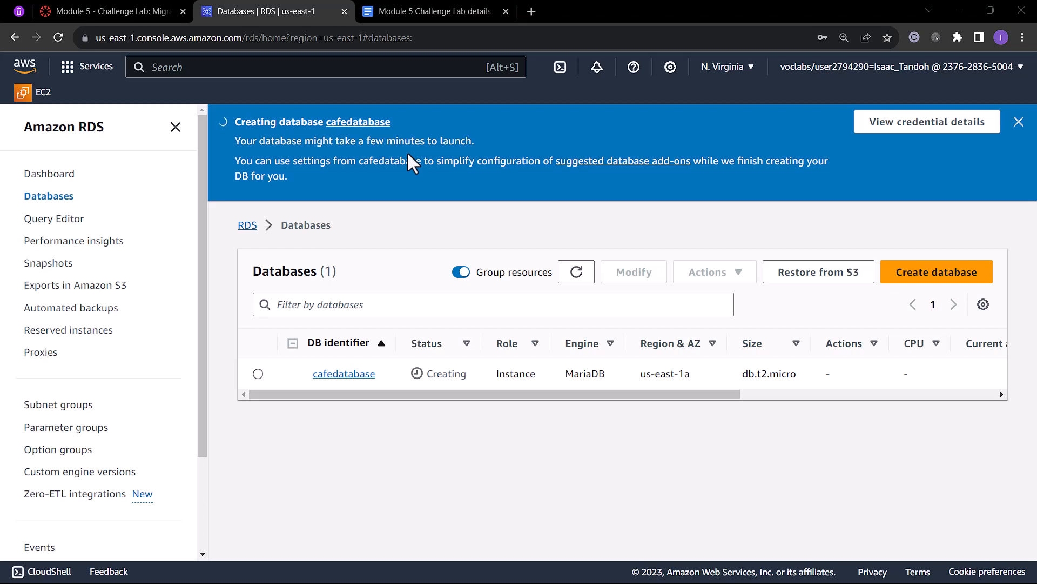
Step: Open the list of running EC2 instances, select CafeServer, and copy its public IPv4 address
click(38, 103)
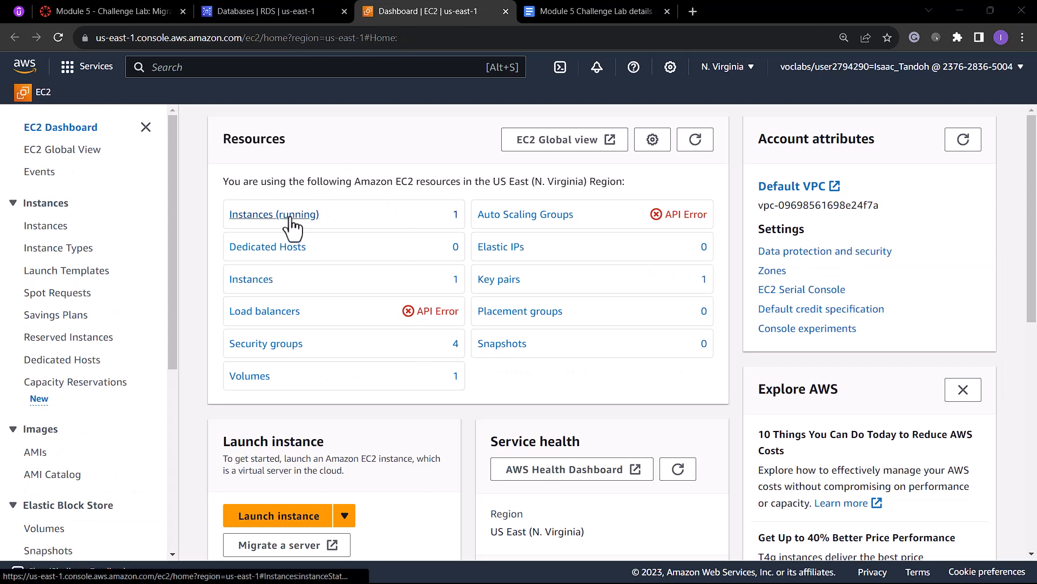
click(292, 216)
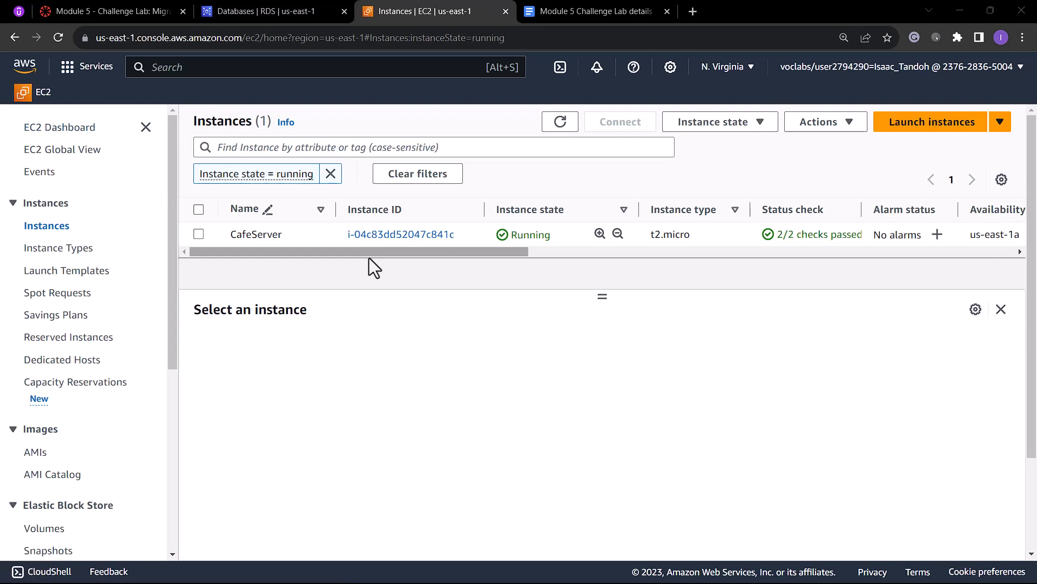
click(199, 234)
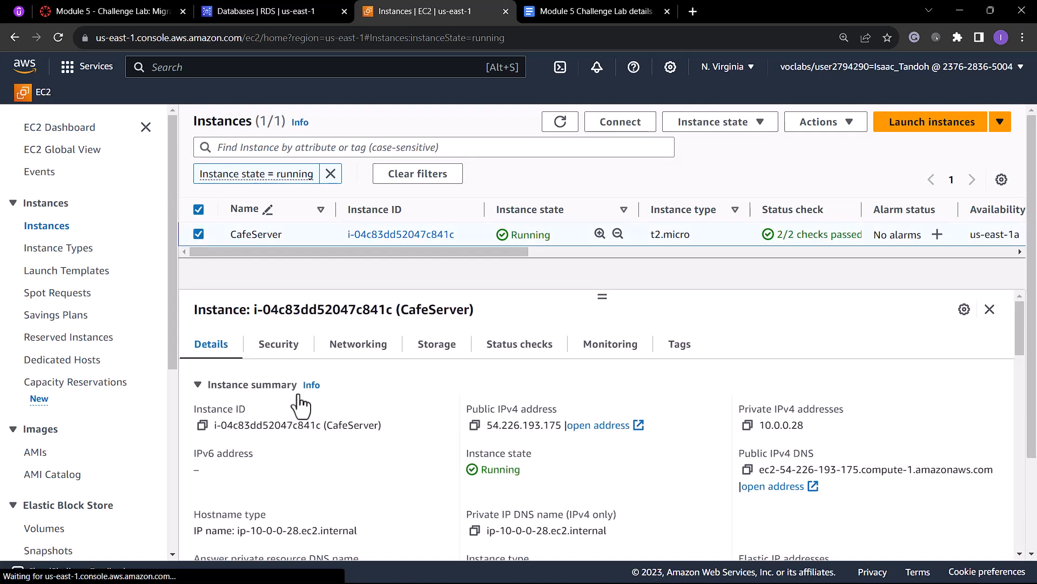
click(474, 425)
Step: Load the café website in a new browser tab at 54.226.193.175/cafe and look through its home page
key(ctrl+t)
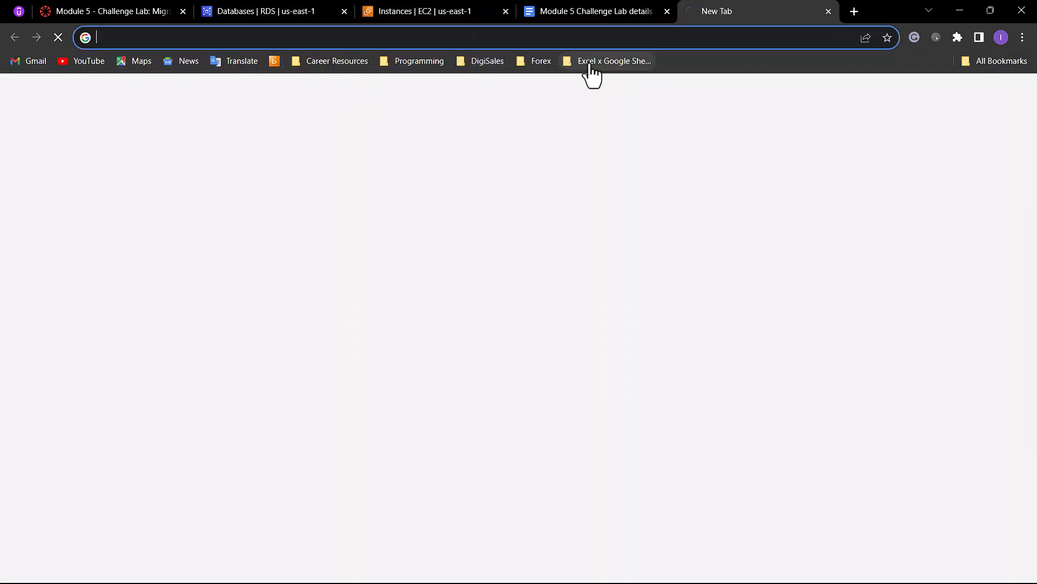
drag(738, 18, 579, 13)
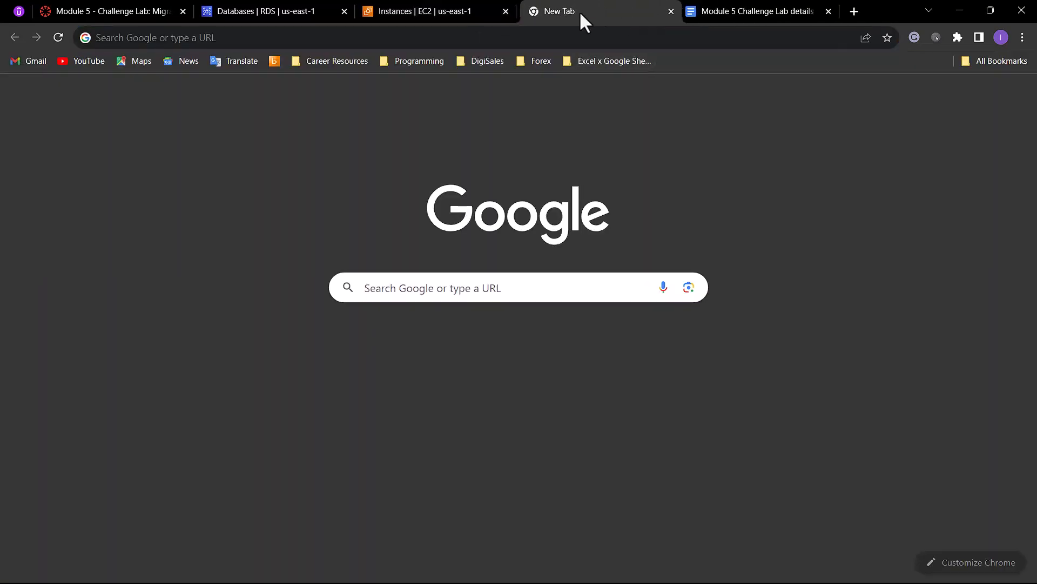
click(452, 34)
key(ctrl+v)
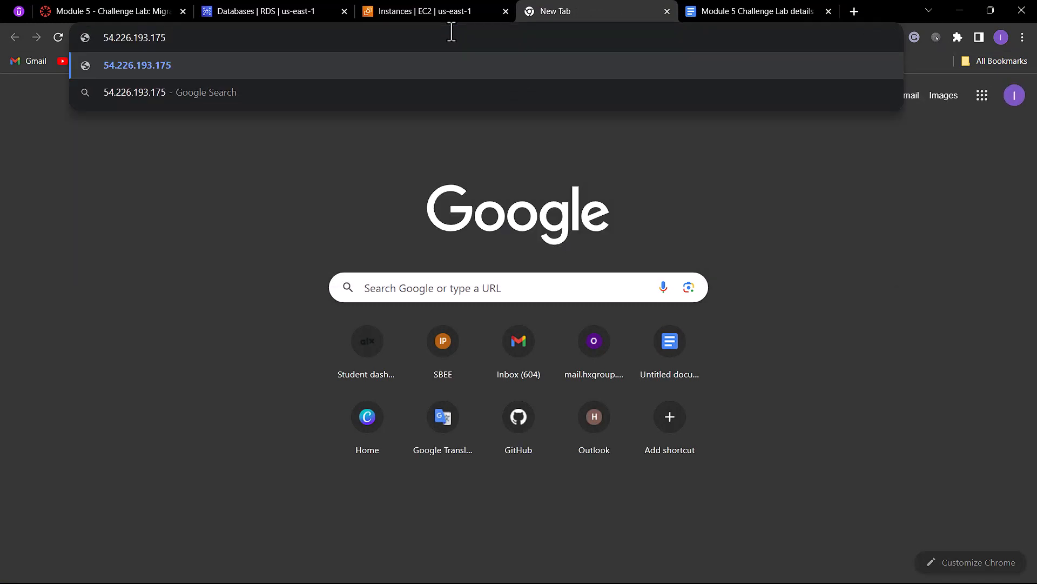
text(/cafe)
key(Return)
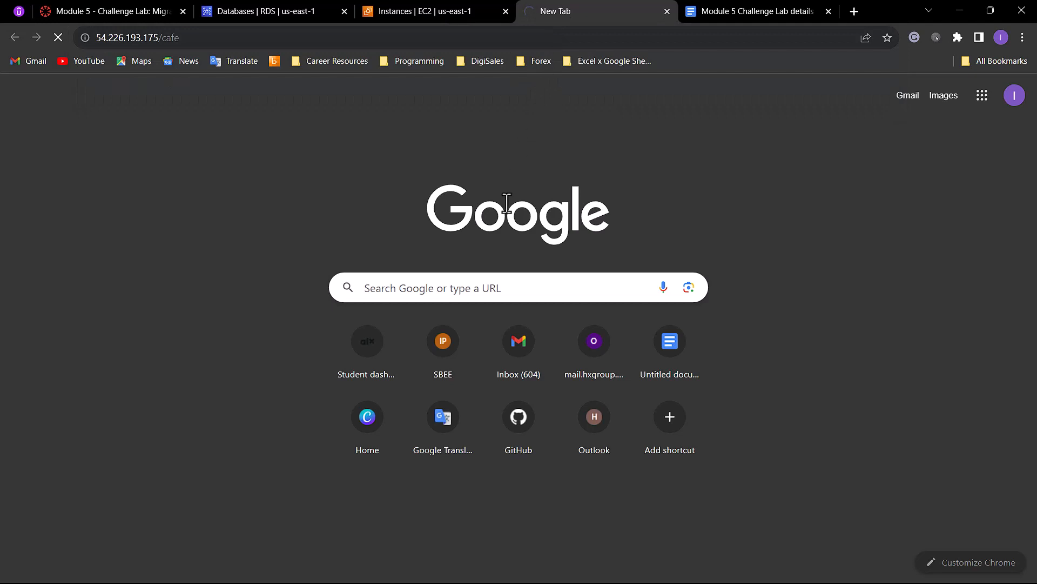
scroll(440, 274, down, 5)
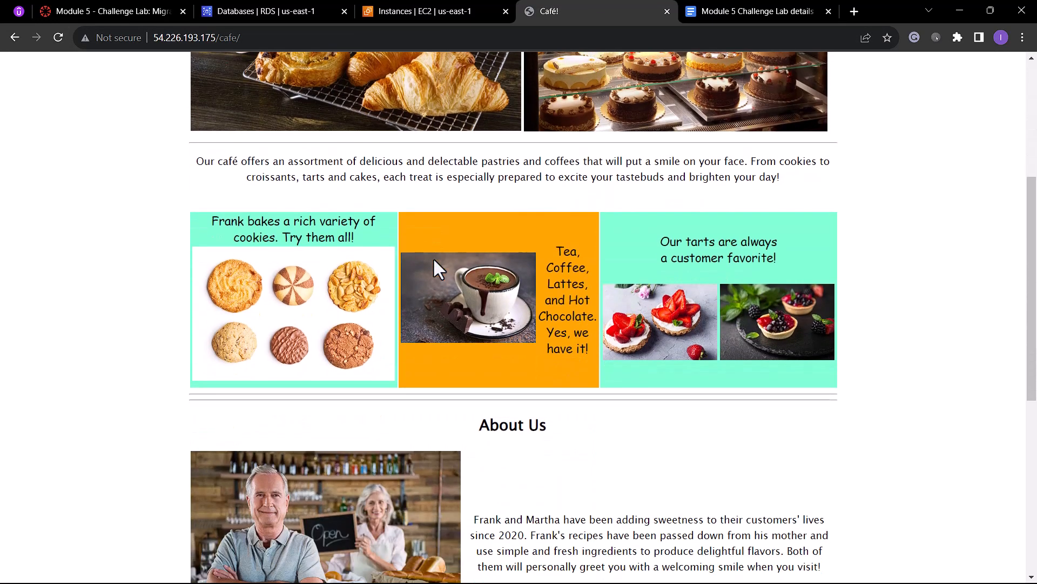
scroll(631, 203, up, 5)
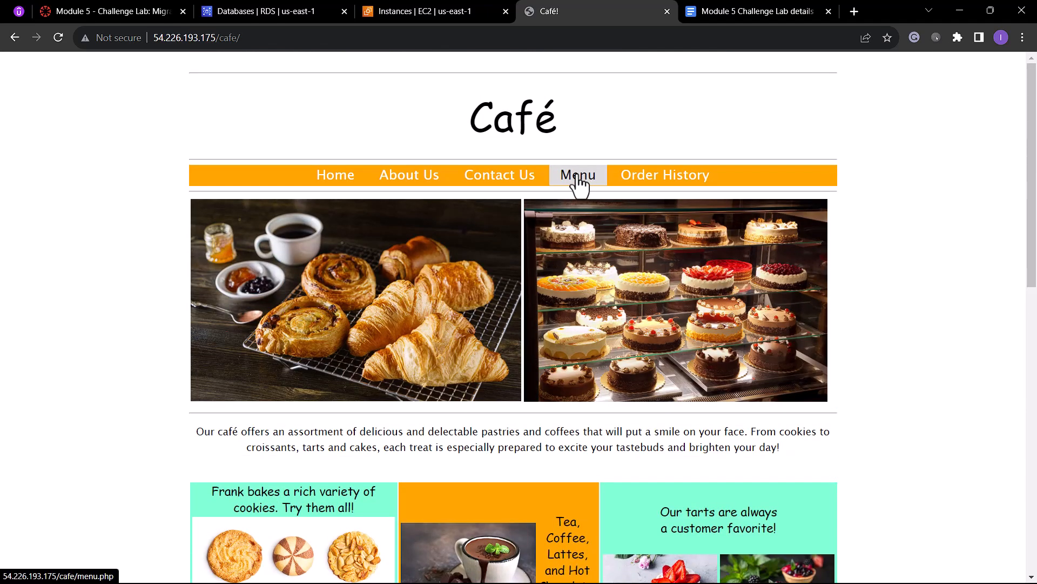
Step: Order 2 croissants from the café website's menu and submit the order
click(577, 178)
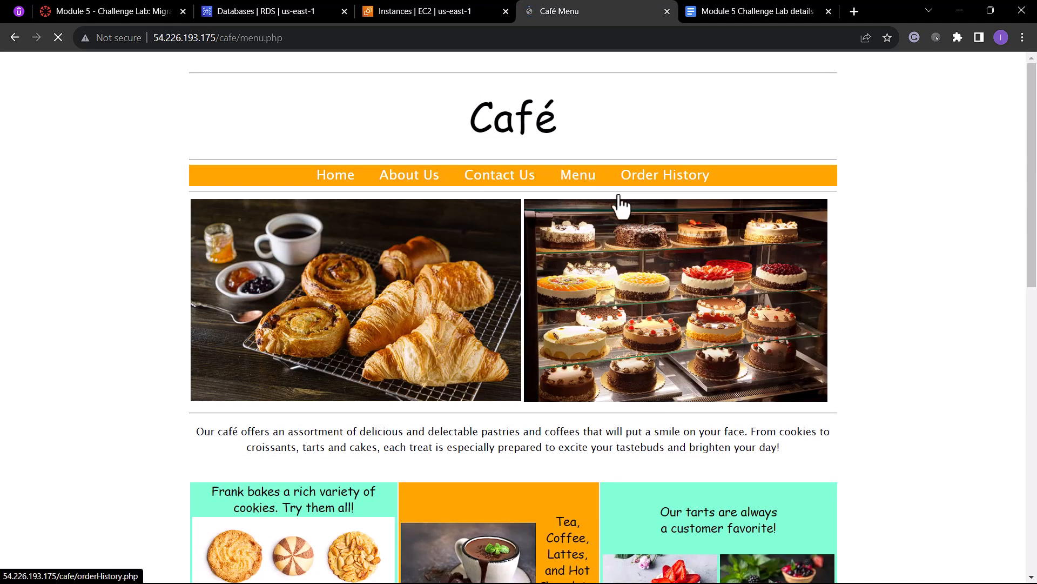
scroll(533, 266, down, 3)
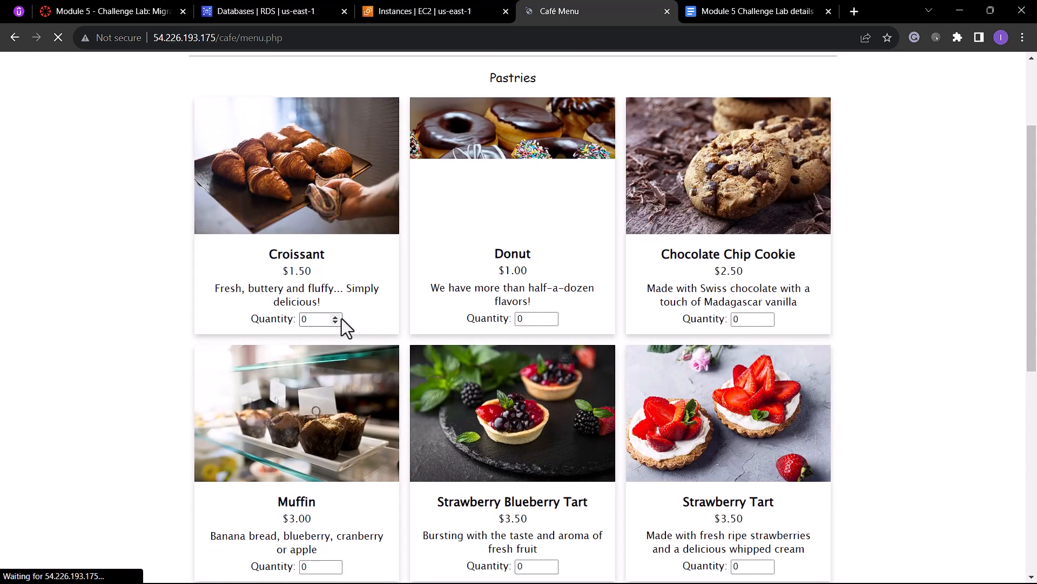
double_click(336, 316)
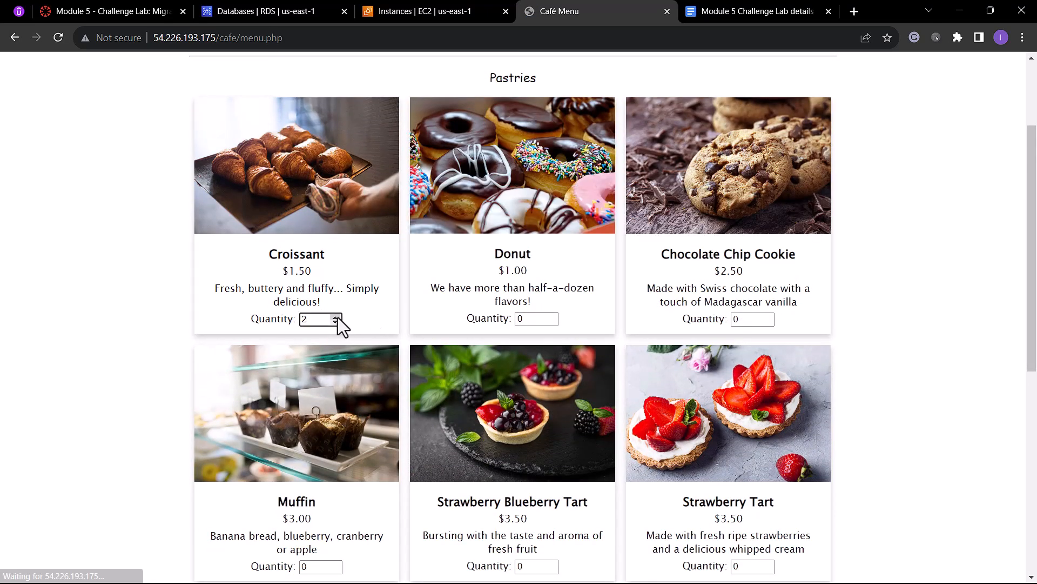
scroll(642, 242, down, 8)
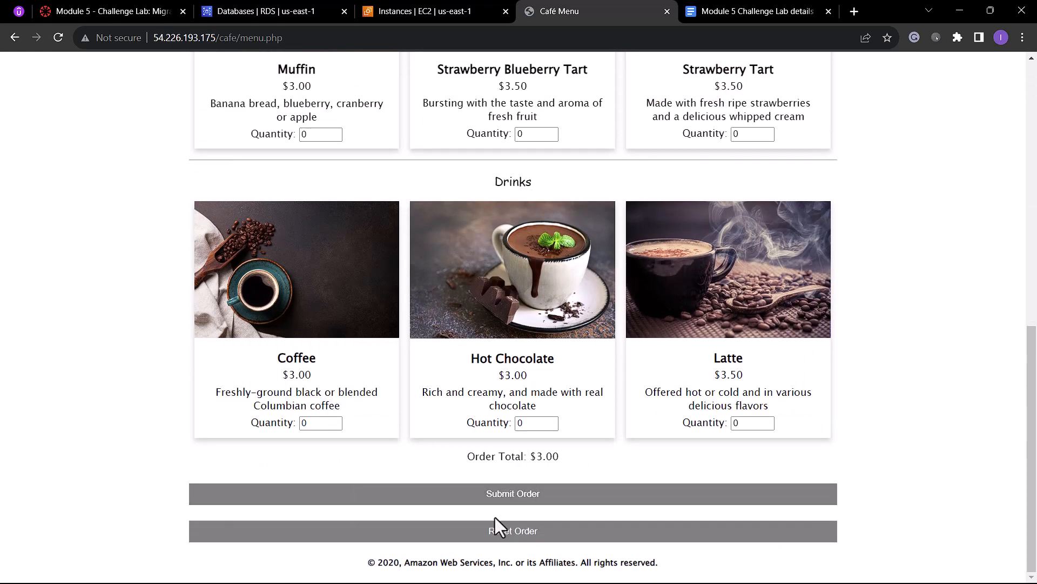
click(470, 498)
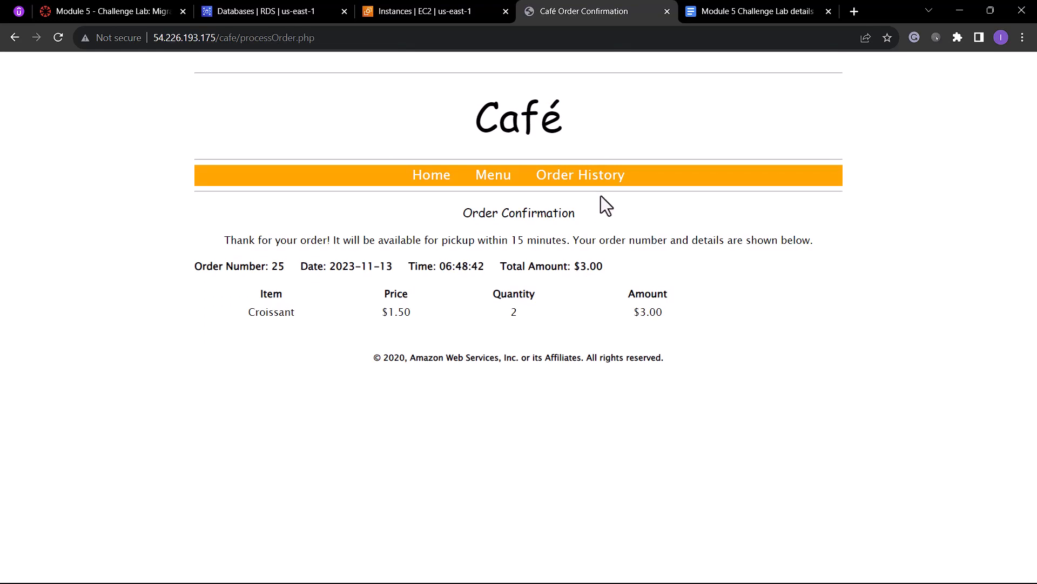
Step: Examine the café's order history from the newest order to the oldest
click(589, 178)
scroll(439, 379, down, 10)
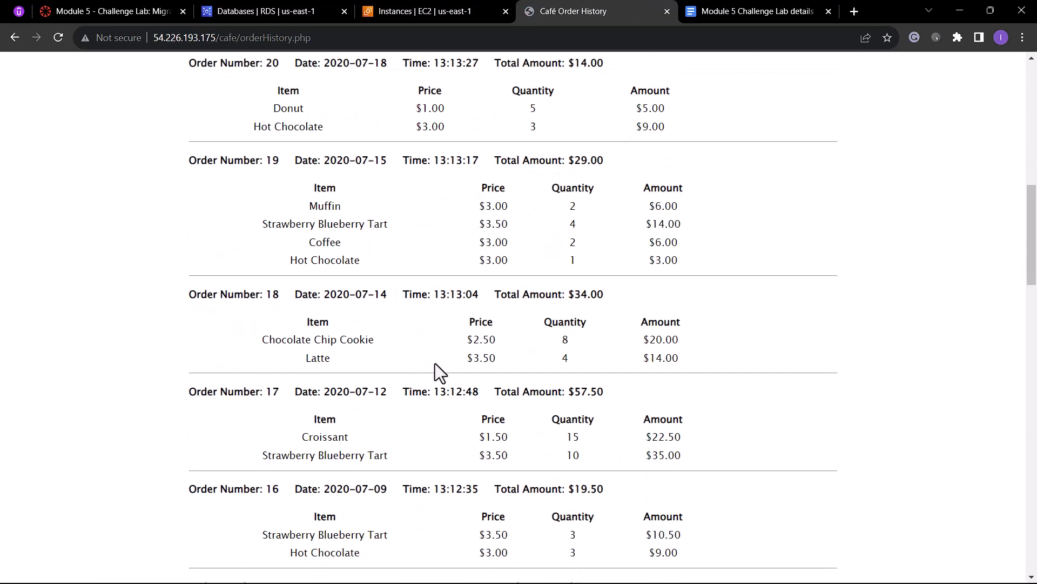
scroll(436, 368, down, 20)
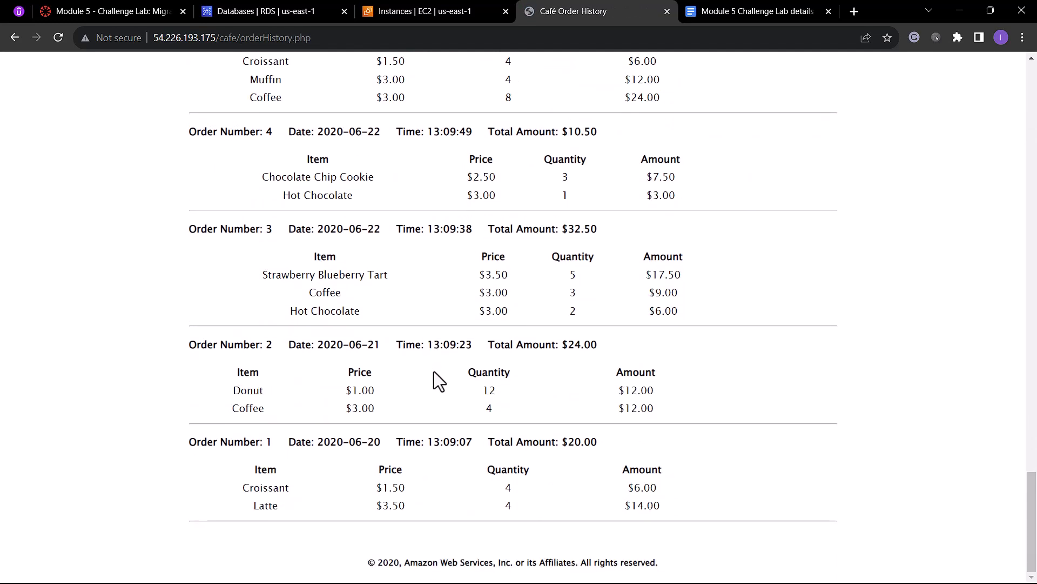
scroll(436, 368, up, 20)
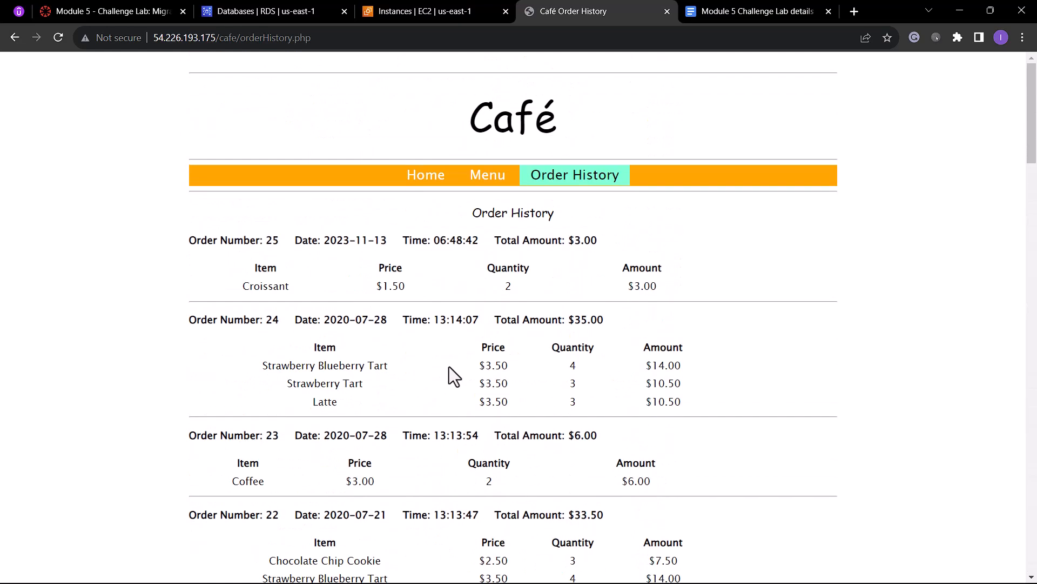
scroll(440, 368, down, 12)
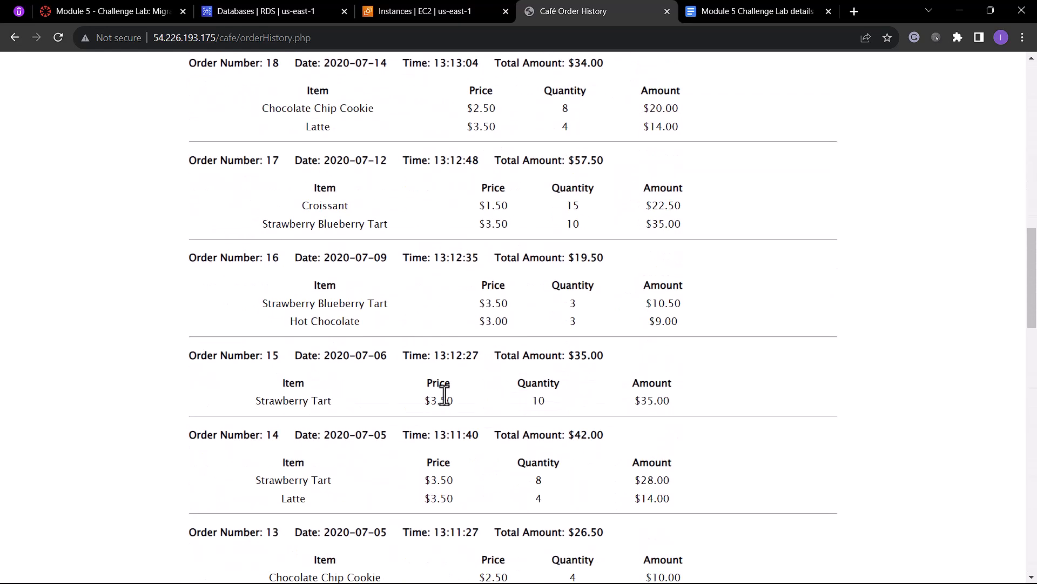
scroll(444, 394, down, 20)
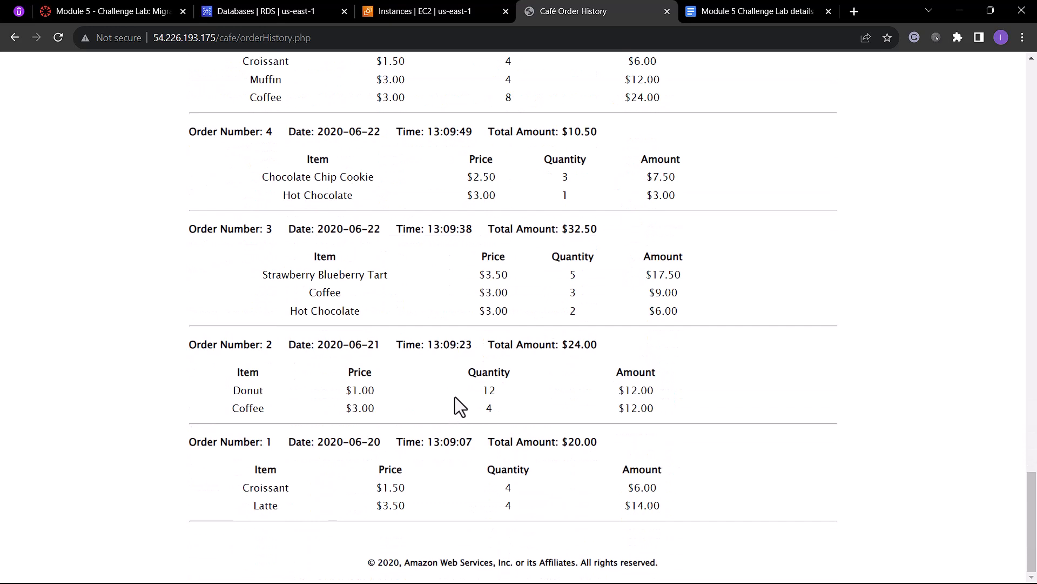
scroll(455, 395, up, 20)
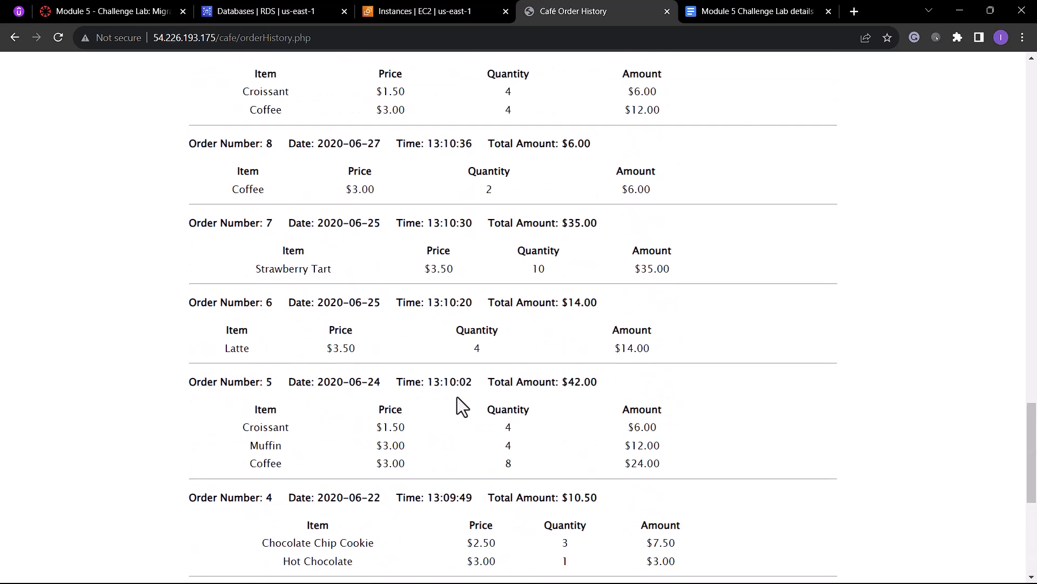
scroll(459, 397, up, 10)
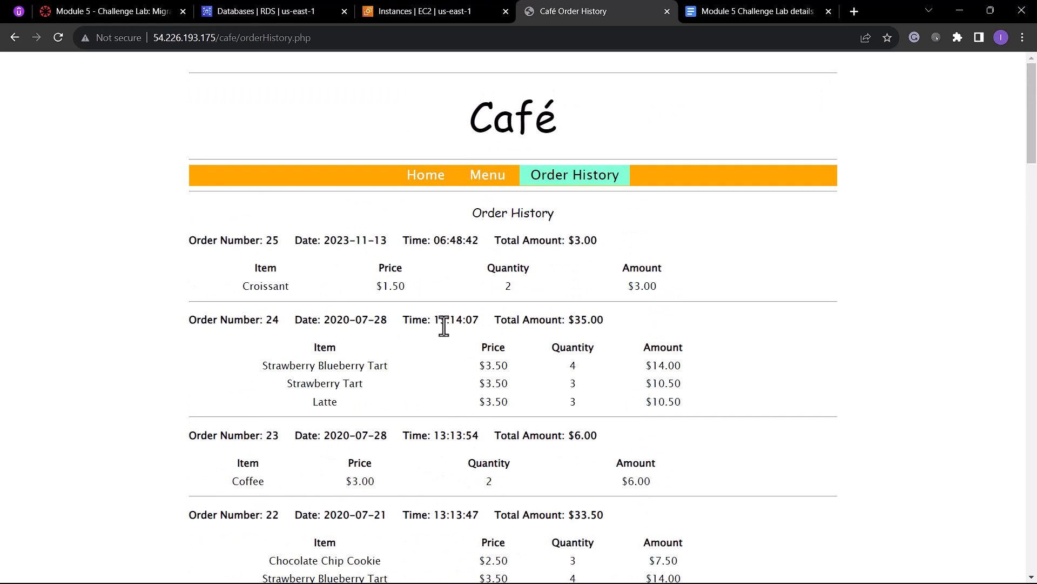
Step: Search the AWS console for "systems" and open Systems Manager in a separate browser tab
click(414, 7)
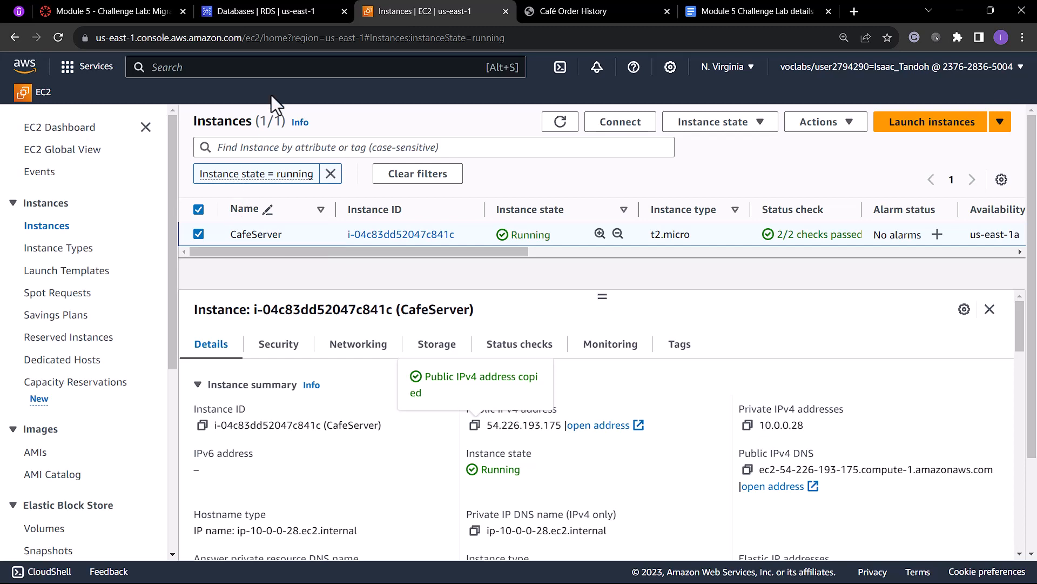
click(227, 72)
text(syste)
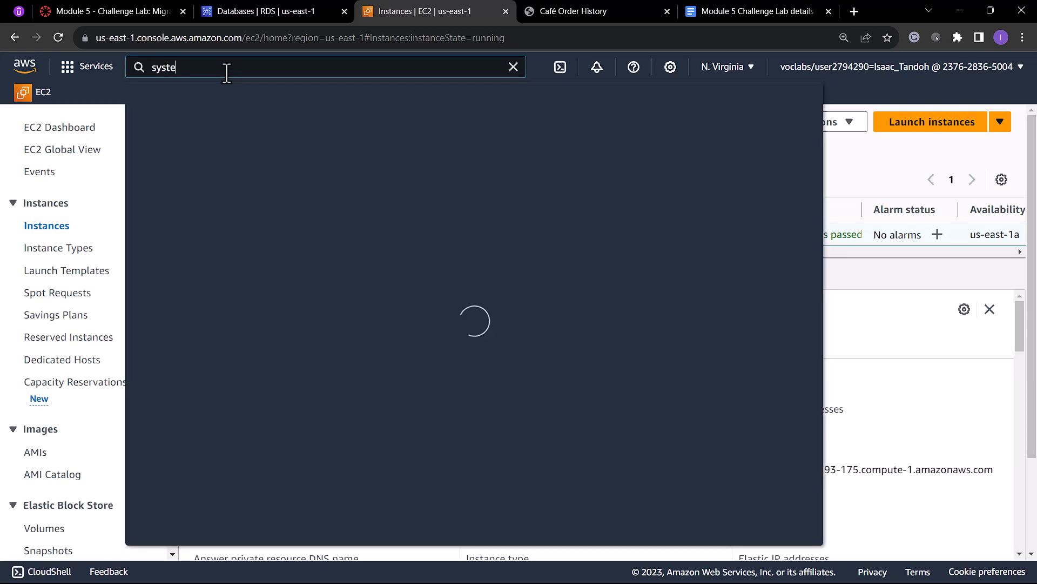
text(ms)
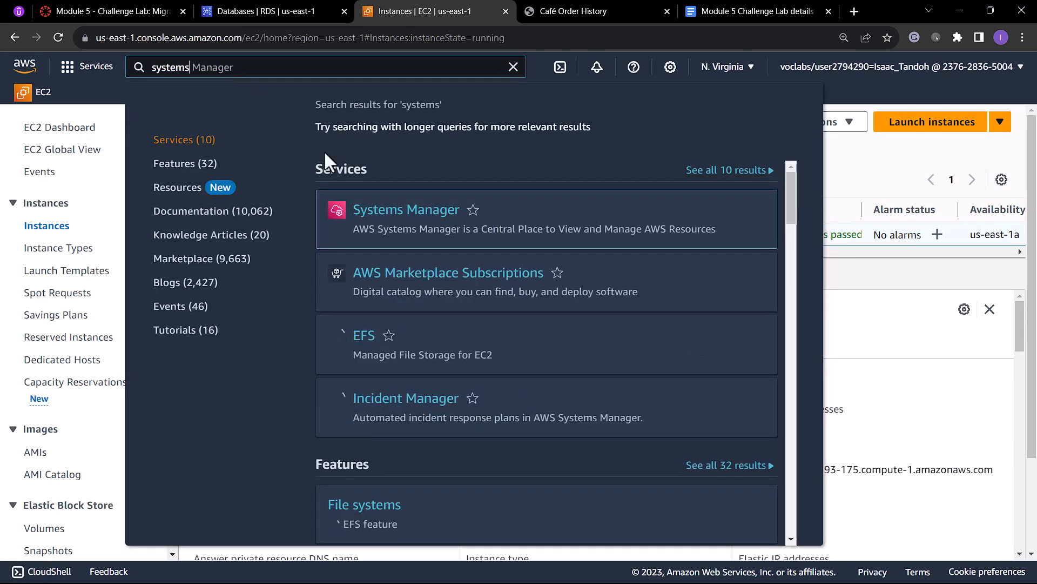
middle_click(402, 213)
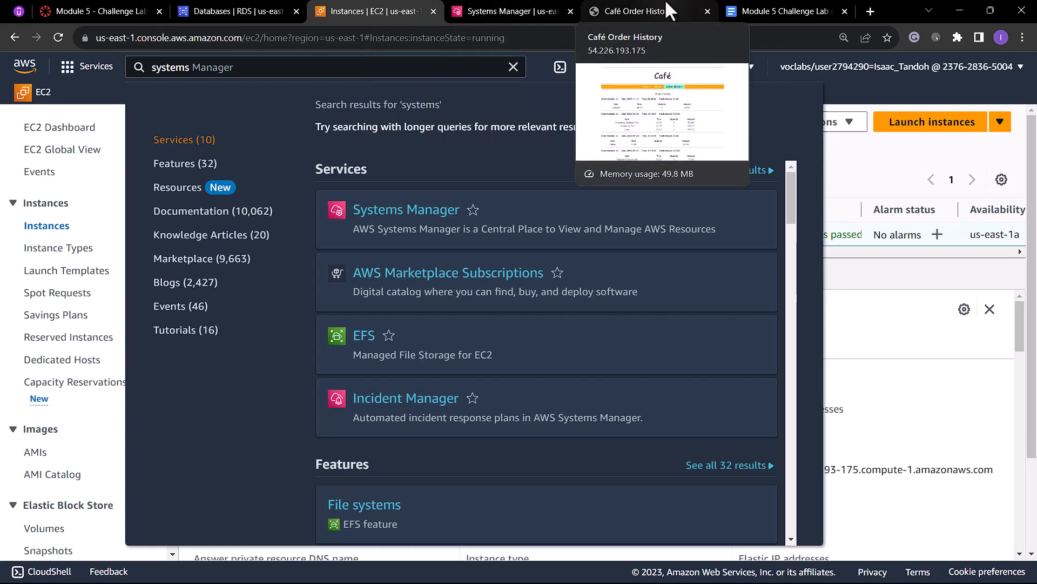
key(ctrl+Tab)
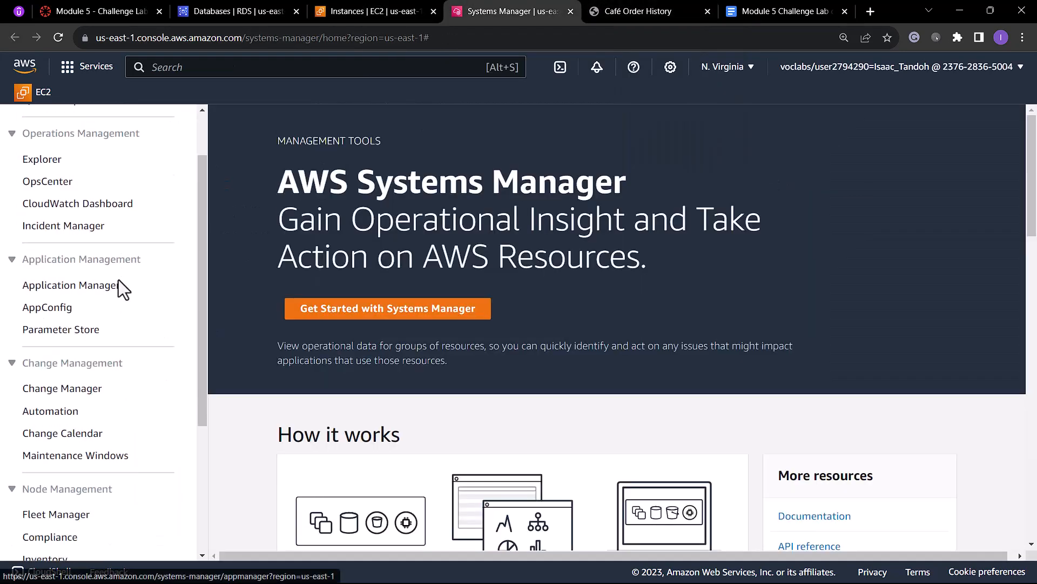
Step: Begin setting up a new session in Session Manager with CafeServer as the target instance
scroll(118, 286, down, 4)
click(76, 398)
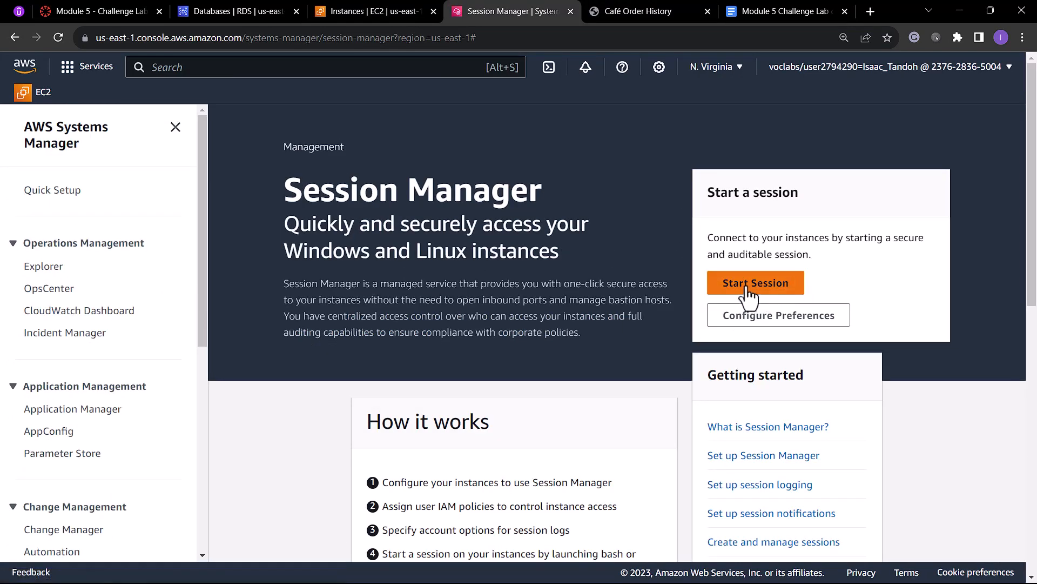
click(748, 292)
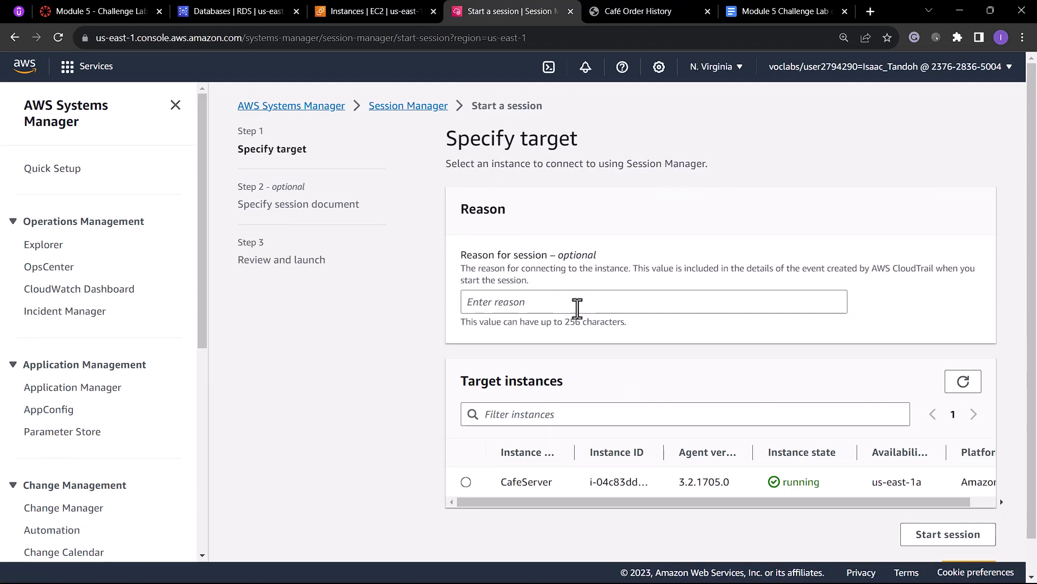
scroll(580, 311, down, 2)
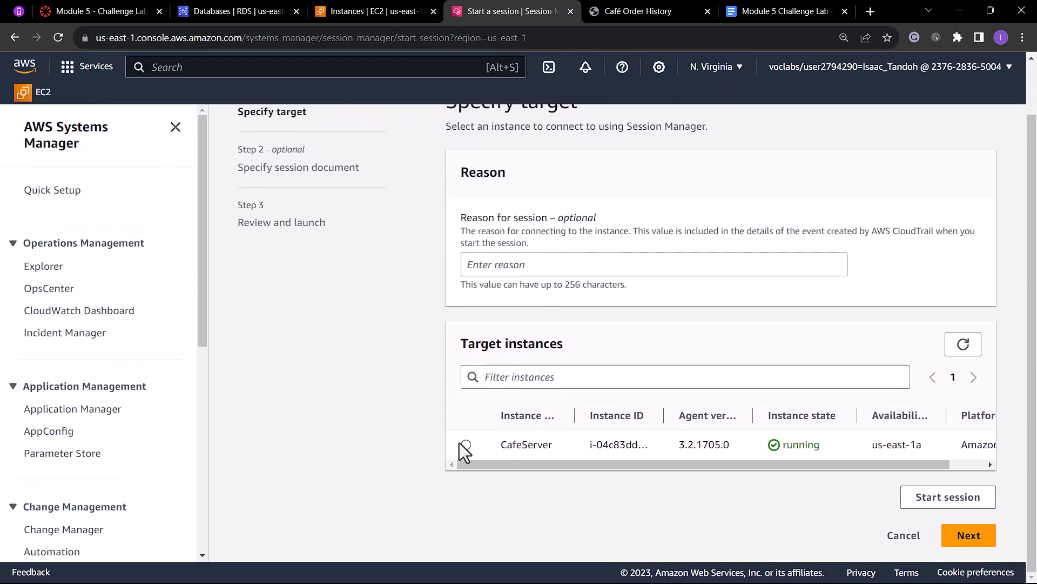
click(467, 448)
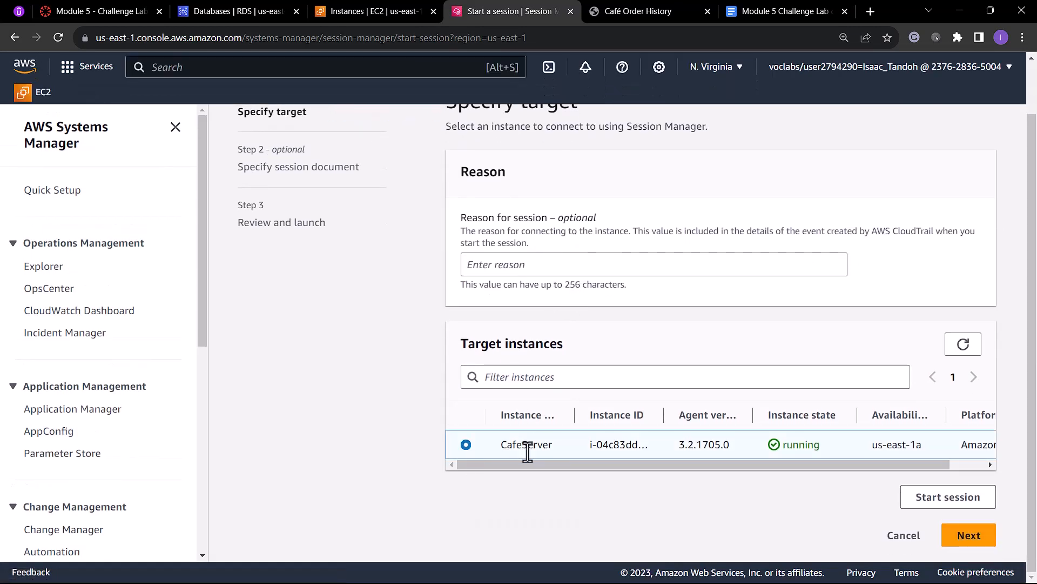
Step: Check CafeServer in the EC2 instances list, and start the Session Manager session on it
click(356, 11)
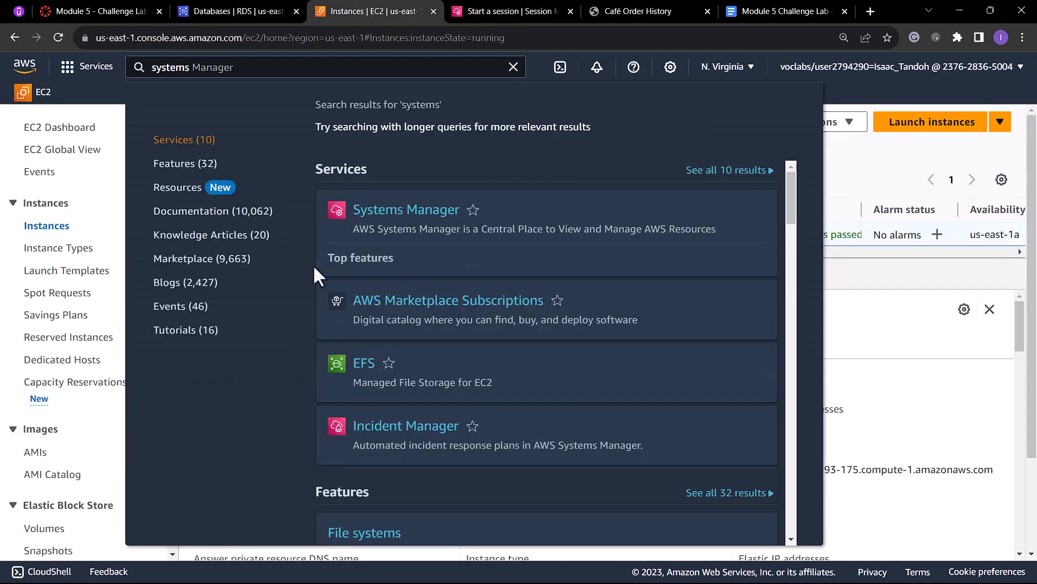
click(840, 356)
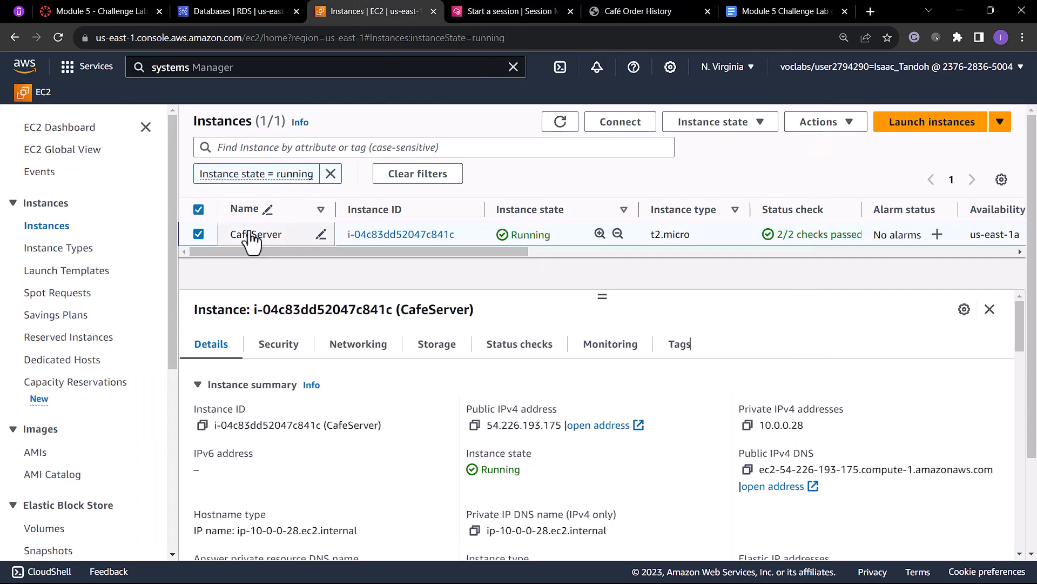
click(535, 10)
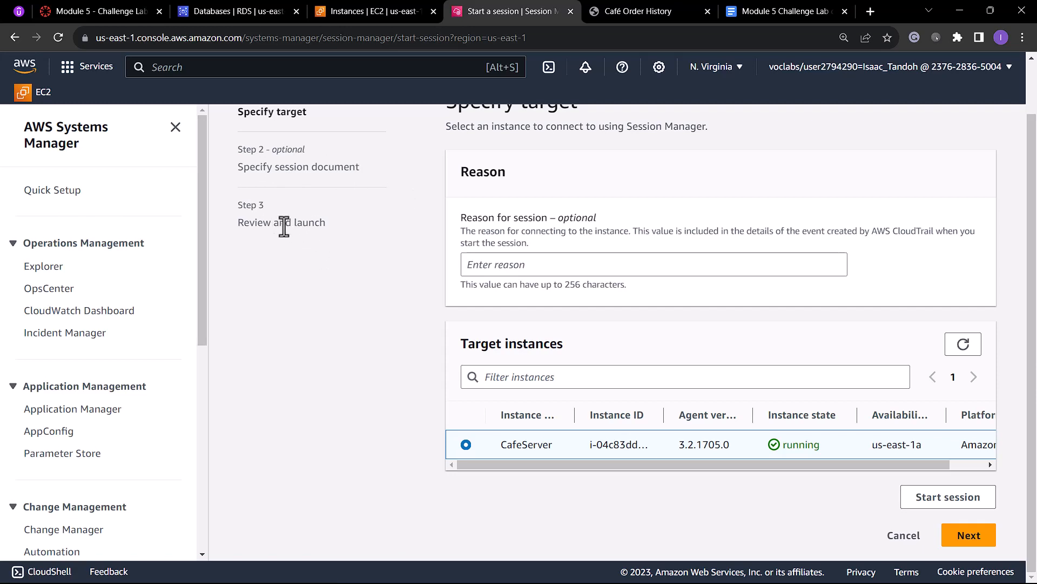
scroll(284, 227, up, 1)
scroll(725, 362, down, 1)
click(952, 506)
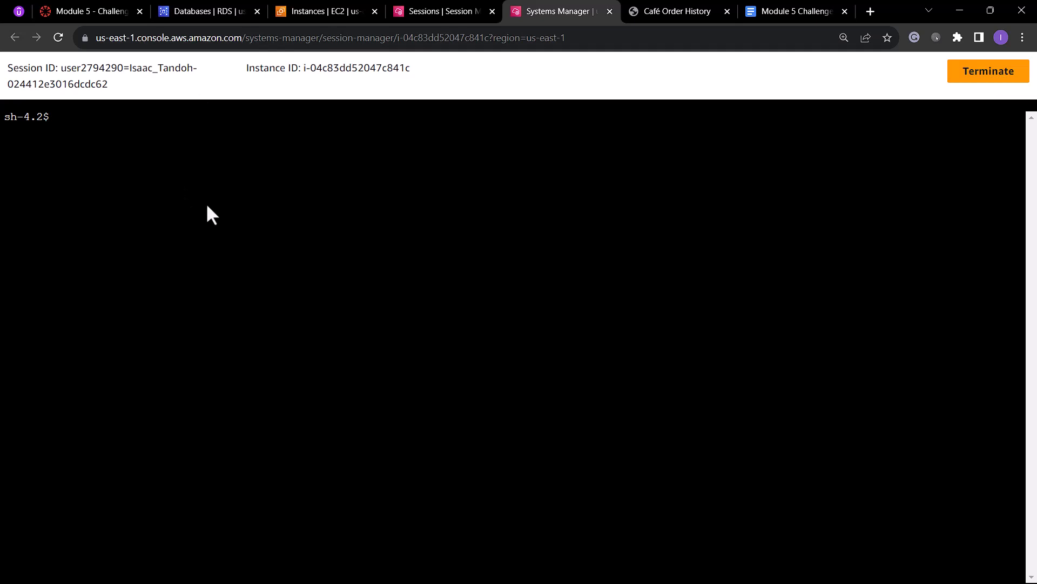
Step: Launch a bash shell in the session terminal and switch to root with "sudo su"
click(163, 195)
text(bash)
key(Return)
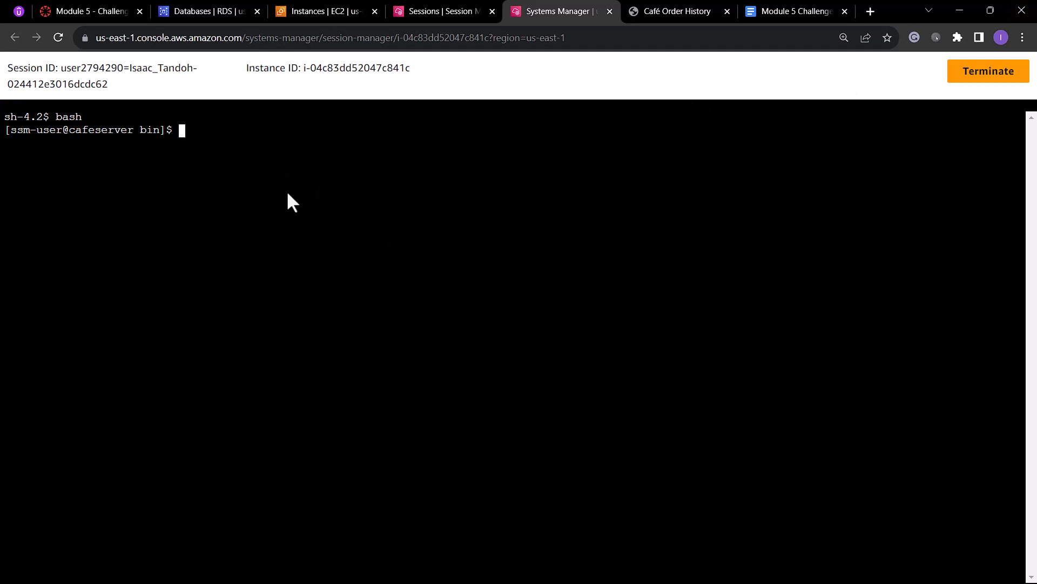
text(sudo su)
key(Return)
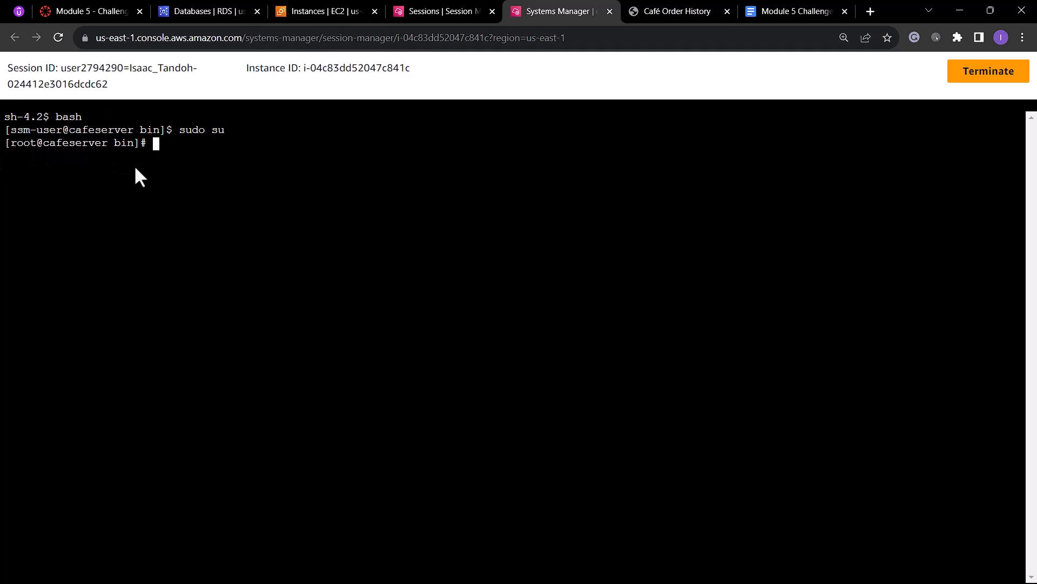
Step: Switch to the ec2-user account with "su ec2-user" and check the active account with "whoami"
text(su ec2-user)
key(Return)
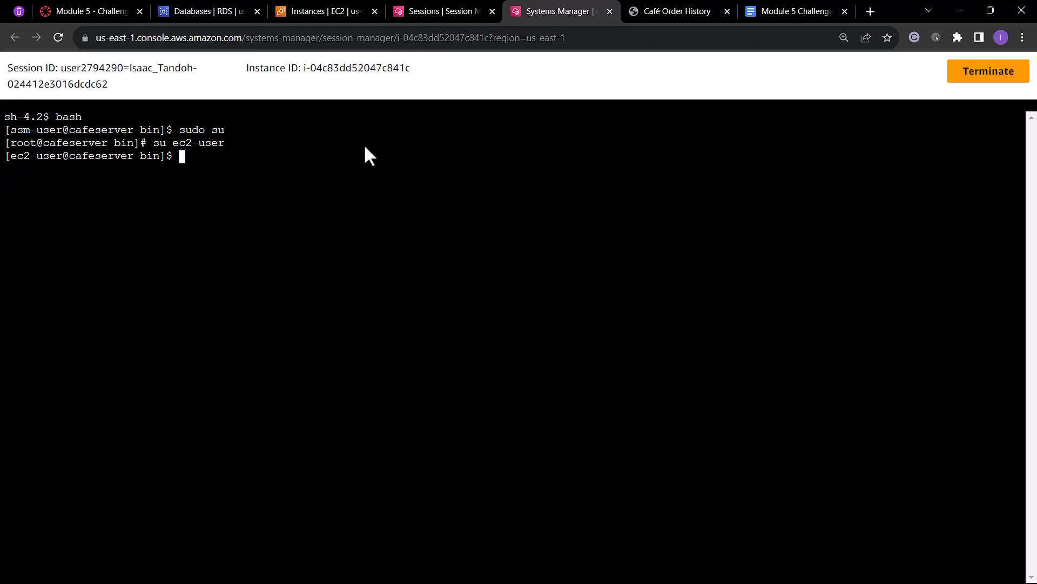
text(whoami)
key(Return)
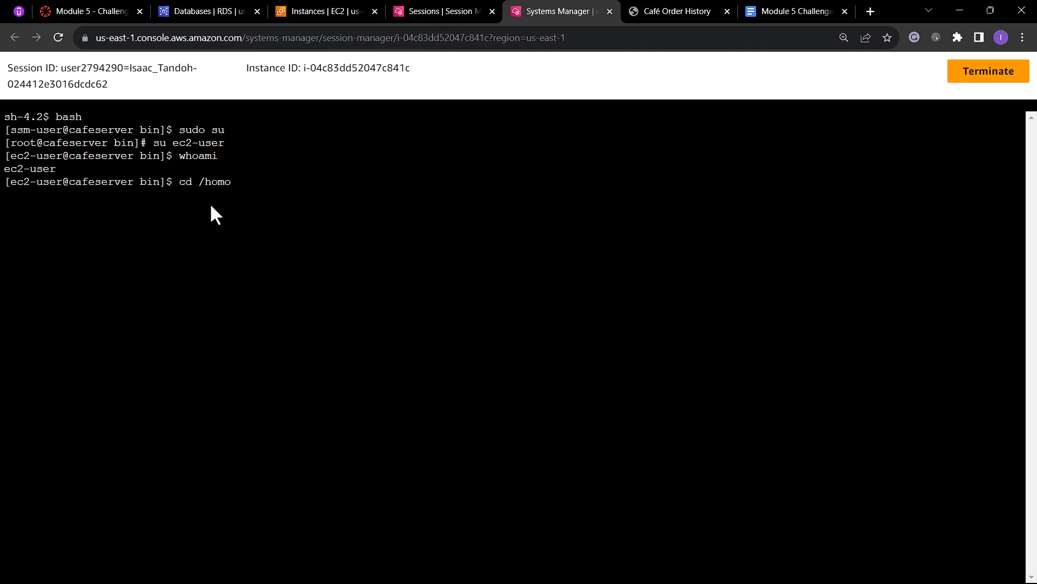
Step: Change the working directory to /home/ec2-user/ in the terminal
text(/ec)
key(Tab)
key(Return)
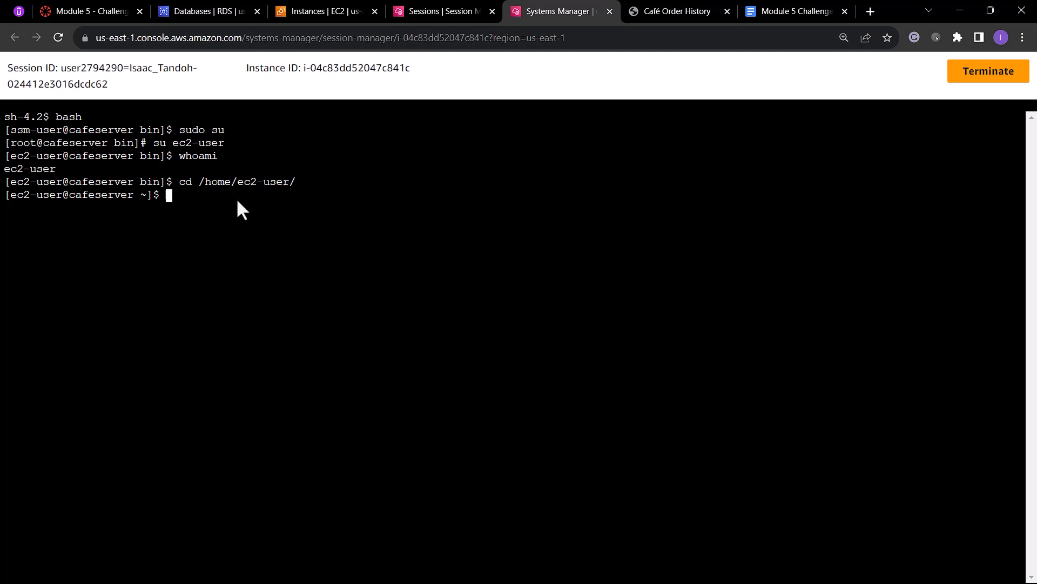